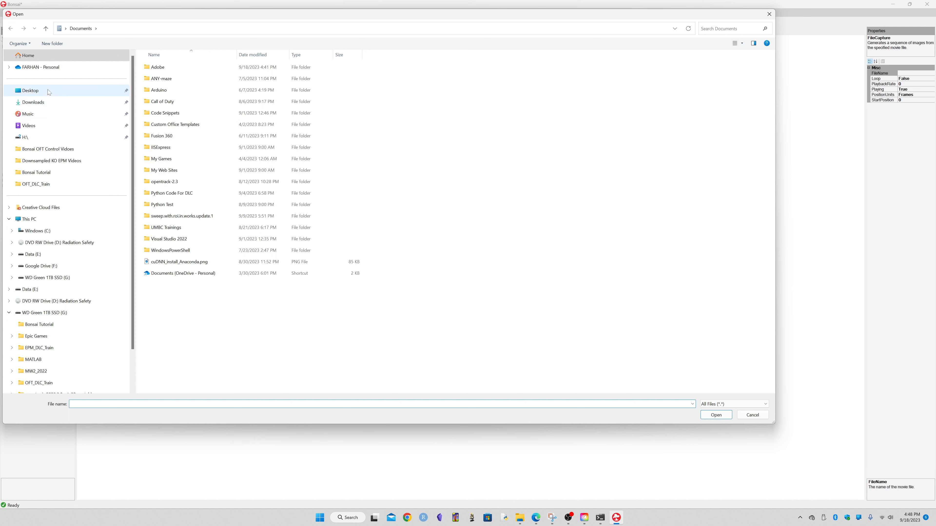
Choose 20230904_OFT_Mouse_64.mp4 from WD Green 1TB SSD (G:) > OFT_DLC_Train > Experimental Videos OFT as the FileCapture movie file.
click(68, 219)
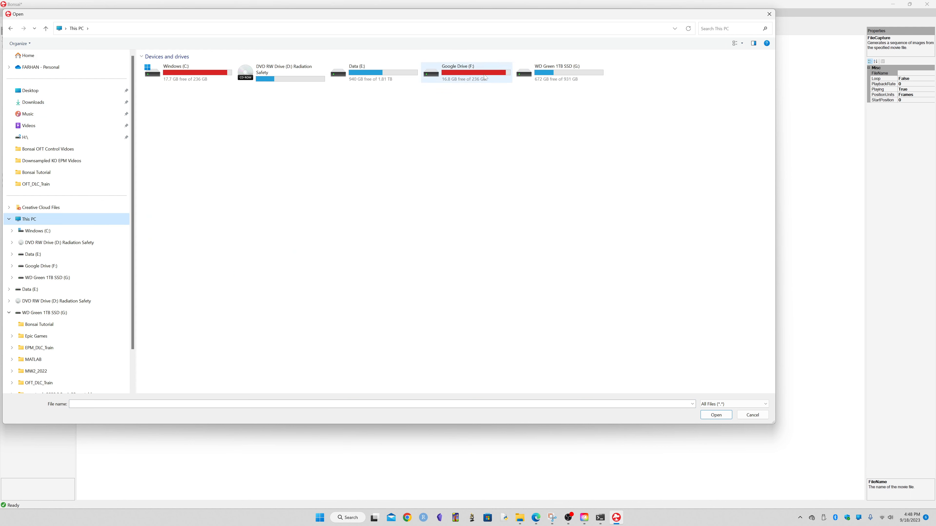
double_click(546, 69)
double_click(163, 125)
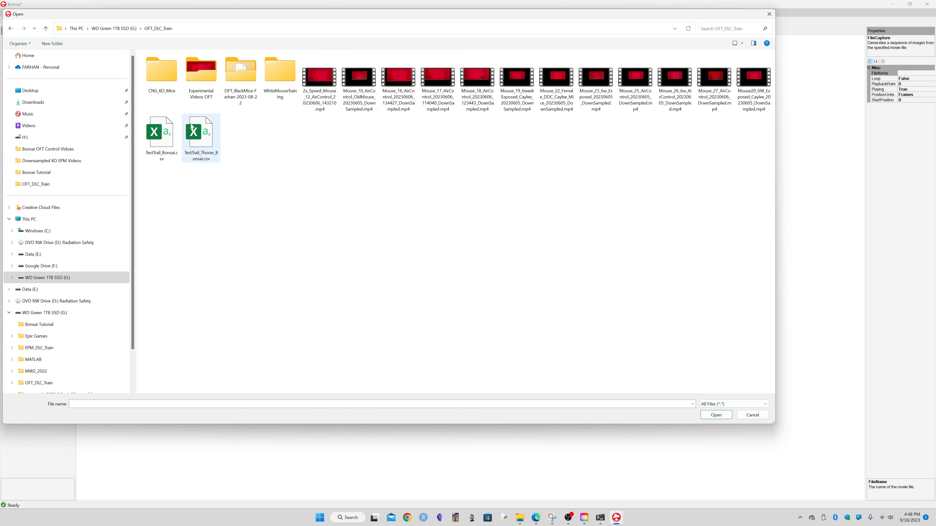
double_click(201, 74)
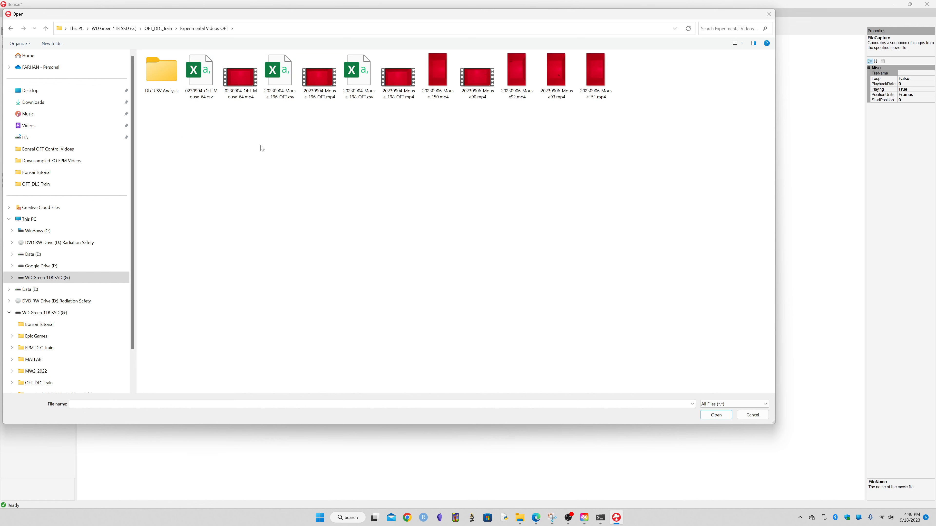
double_click(248, 95)
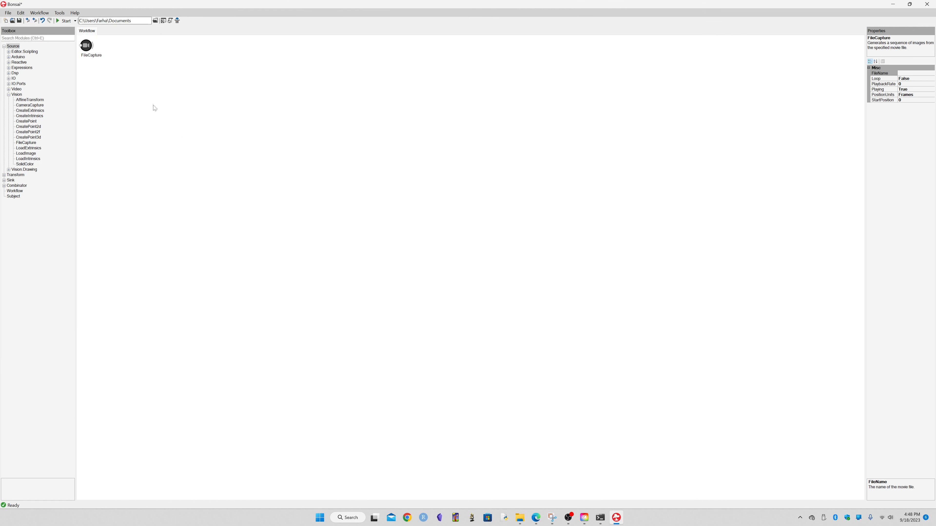
Set the FileCapture node's PlaybackRate to 1000 and its StartPosition to 1000.
click(140, 109)
click(86, 46)
drag(864, 162, 511, 163)
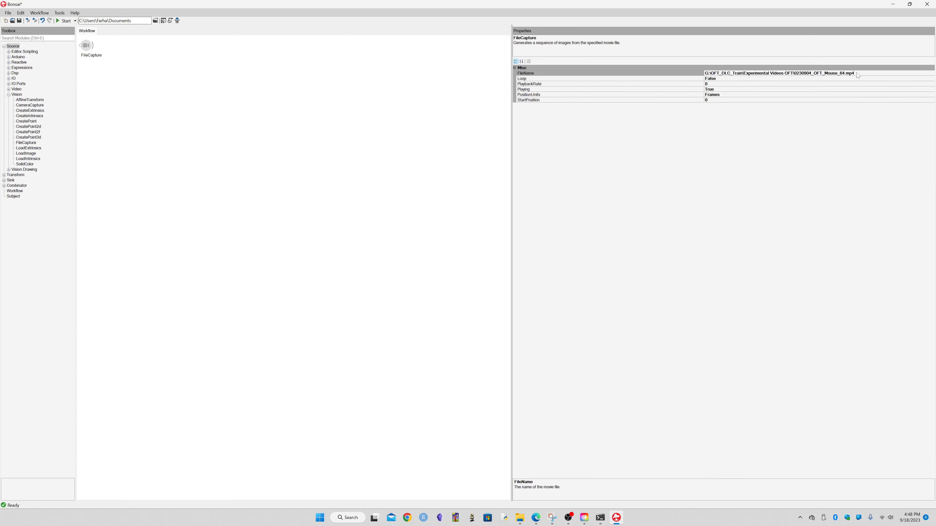
click(709, 84)
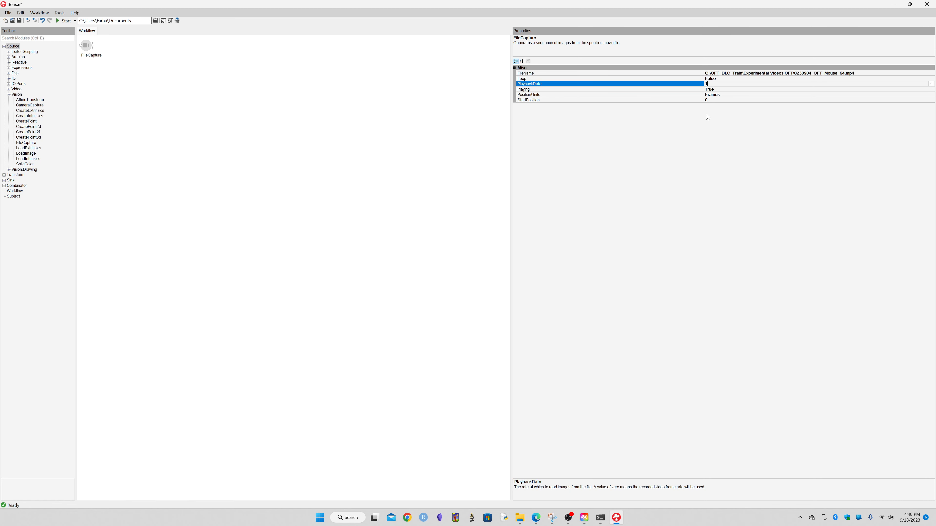
click(712, 100)
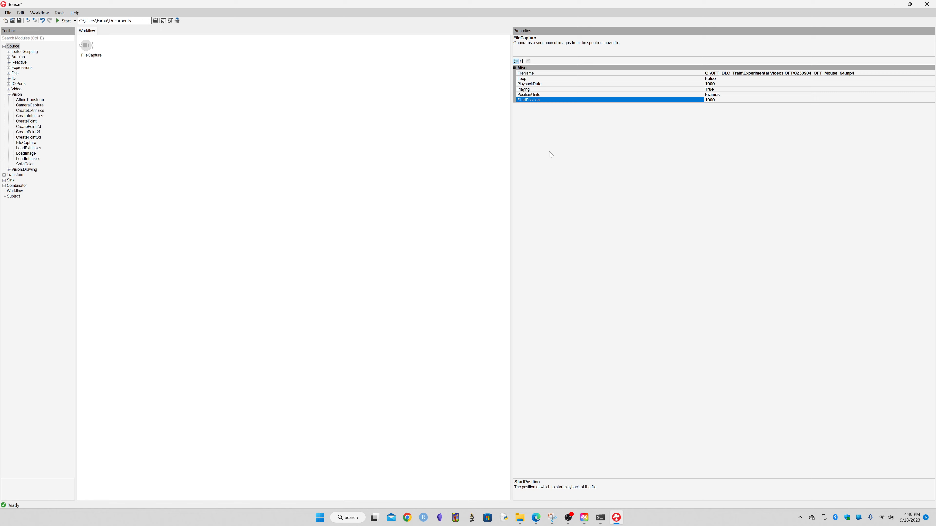
drag(512, 158, 614, 178)
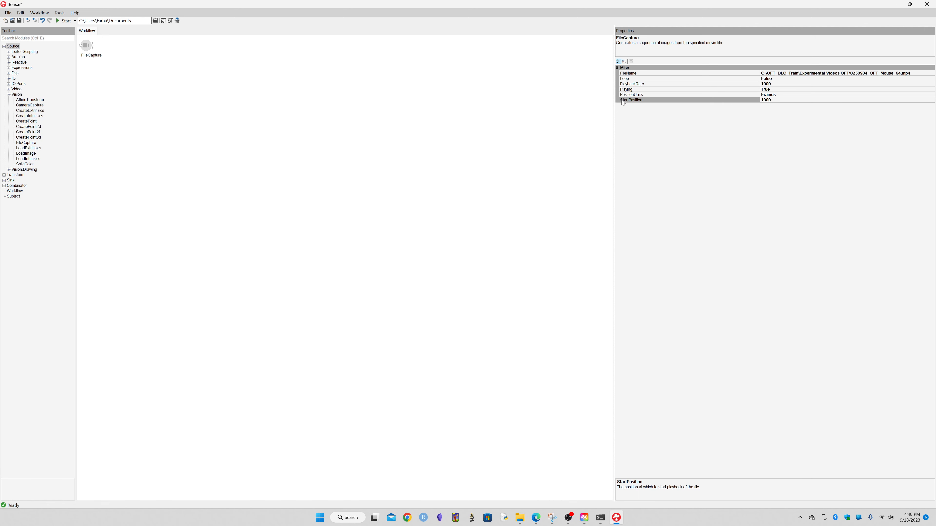
click(753, 100)
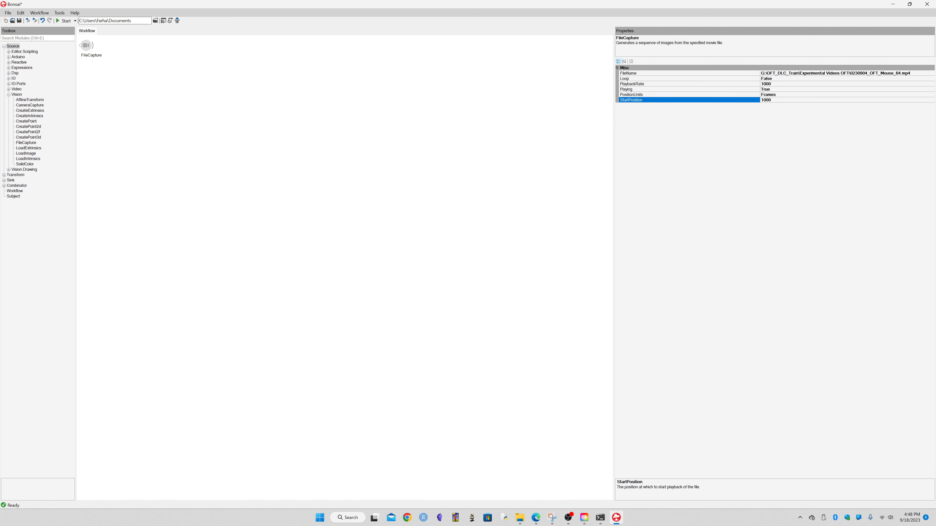
click(547, 163)
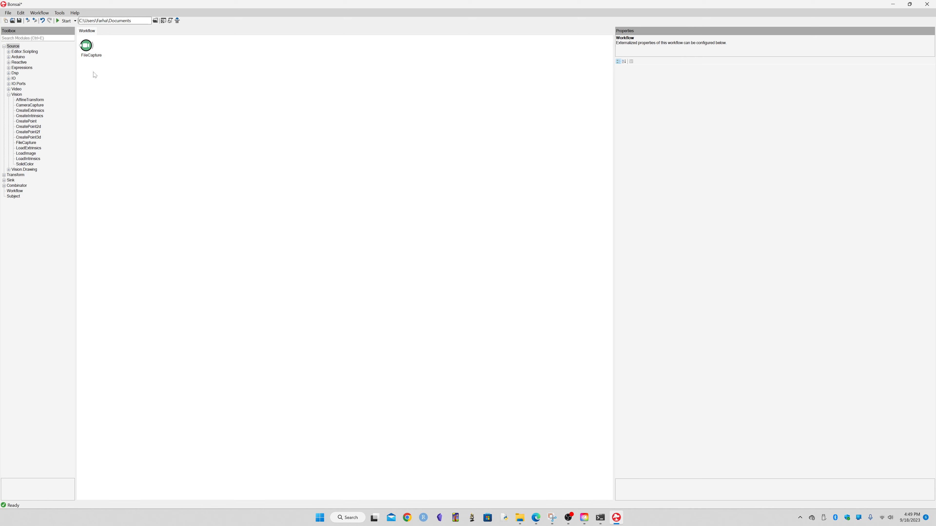
click(86, 45)
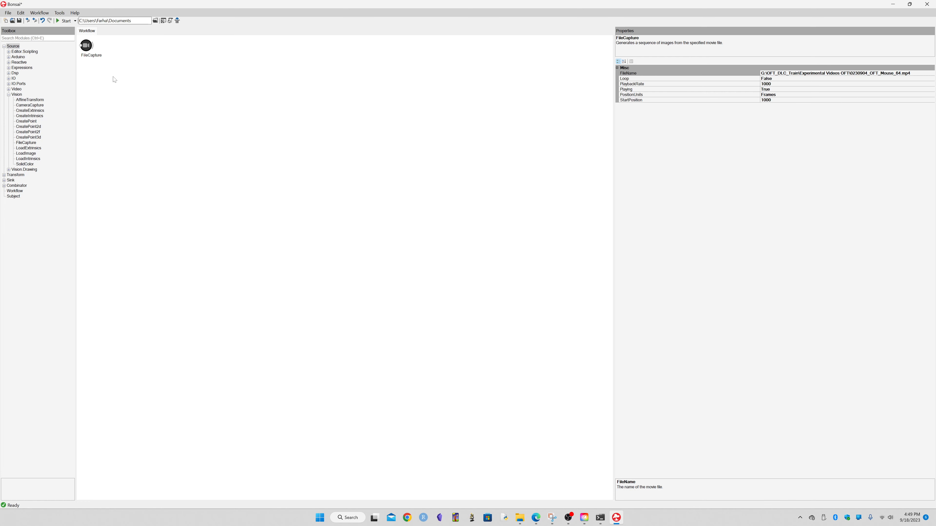
click(111, 66)
click(91, 47)
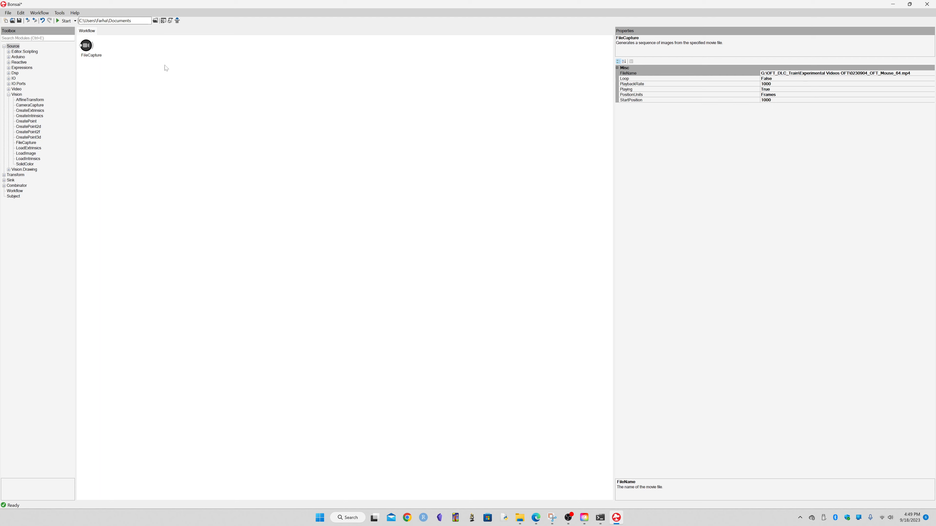
Start the workflow and preview the FileCapture video output, then close the preview window.
click(64, 22)
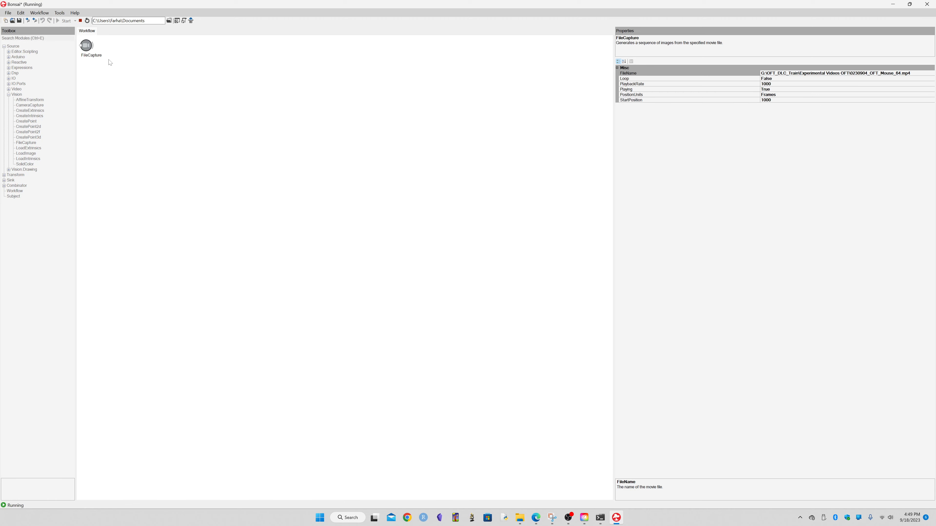
drag(238, 220, 527, 435)
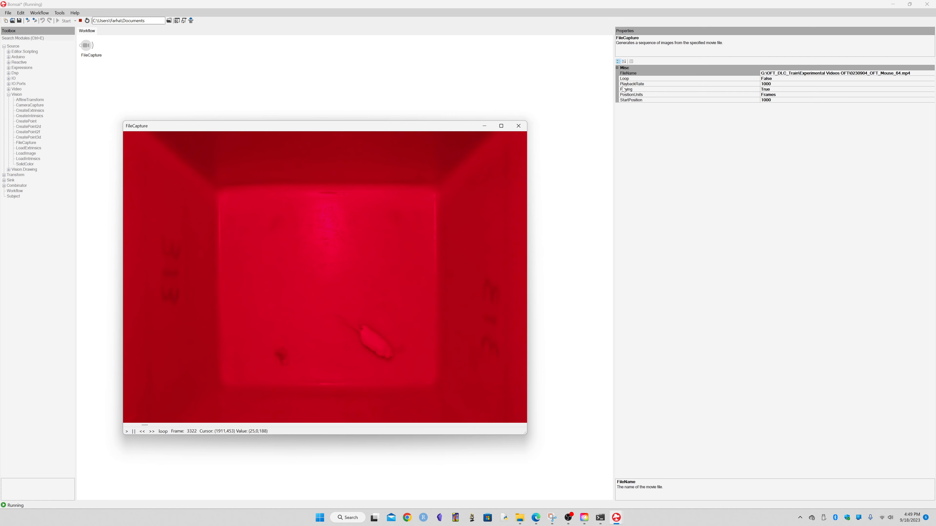
click(518, 126)
Set the FileCapture playback rate to 100.
click(768, 84)
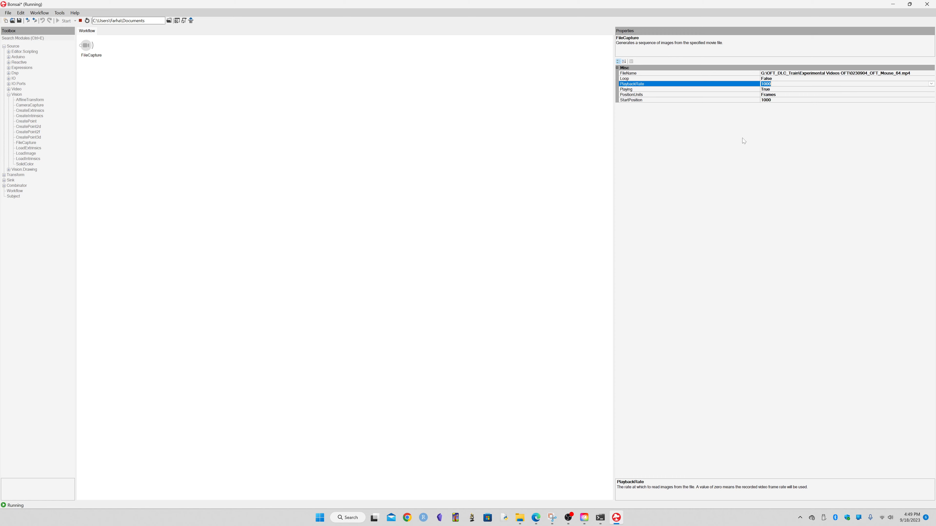
text(100)
click(280, 144)
click(87, 49)
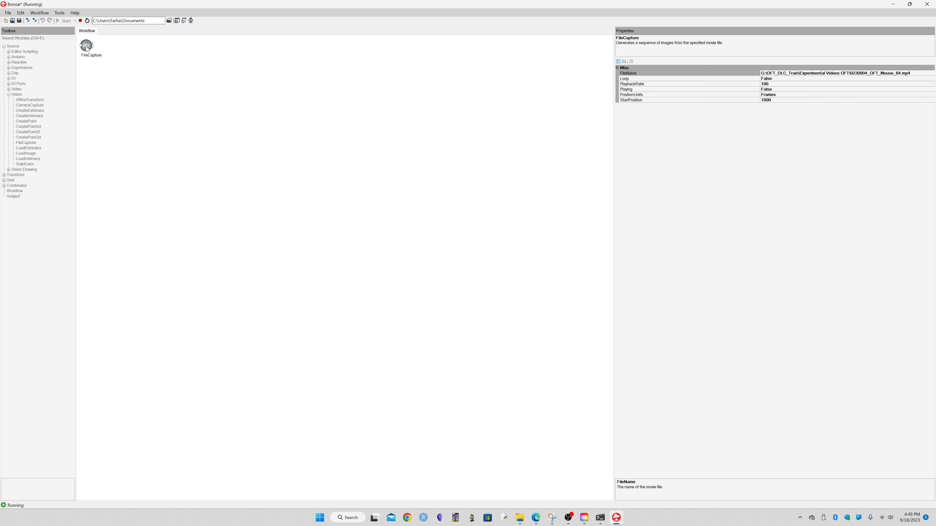
Reopen the FileCapture video preview and play it with the playback rate set to 1000.
double_click(86, 49)
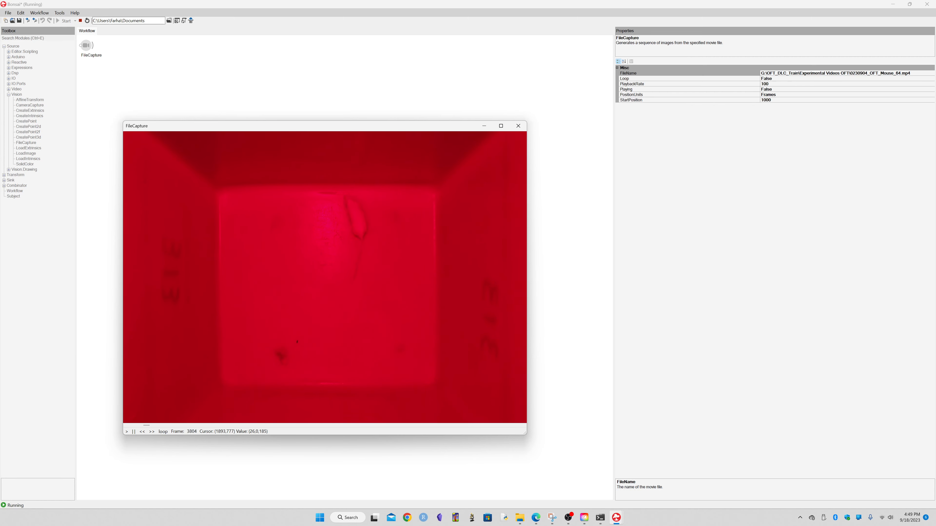
click(788, 84)
text(0)
key(Return)
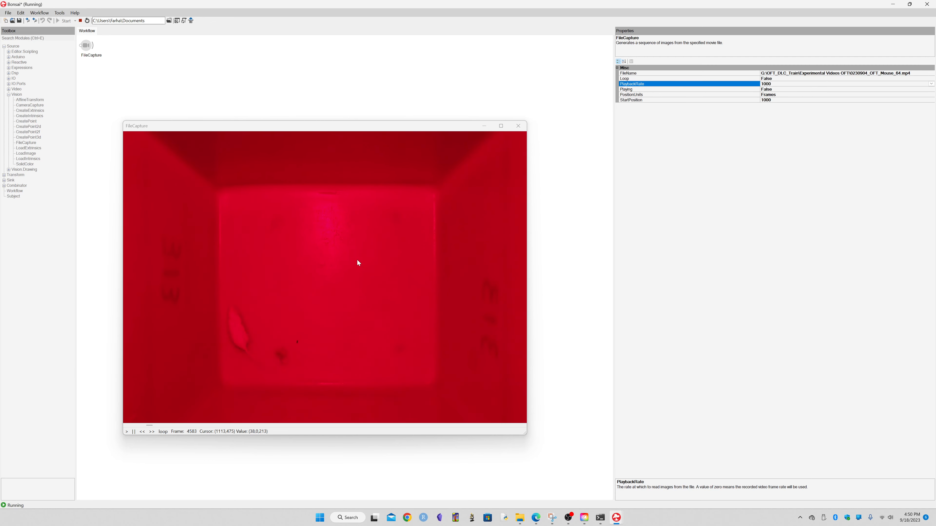
click(128, 433)
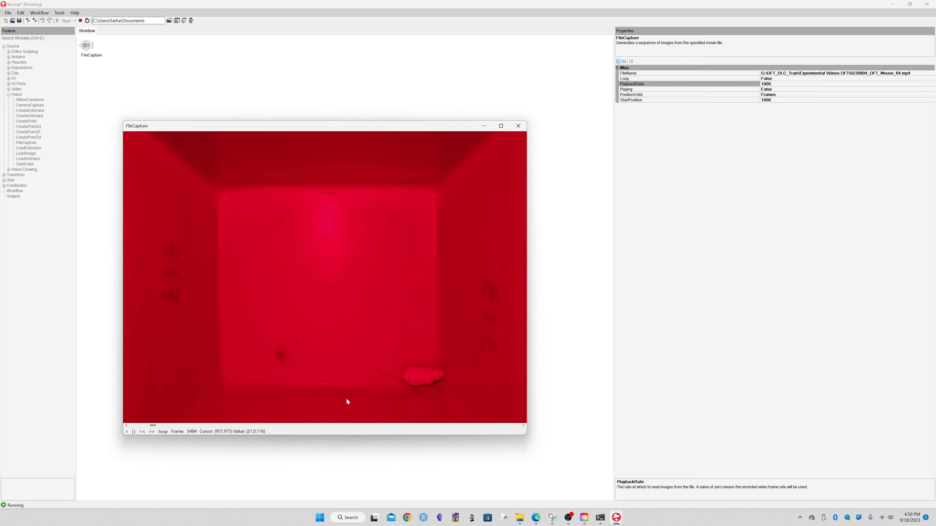
click(128, 432)
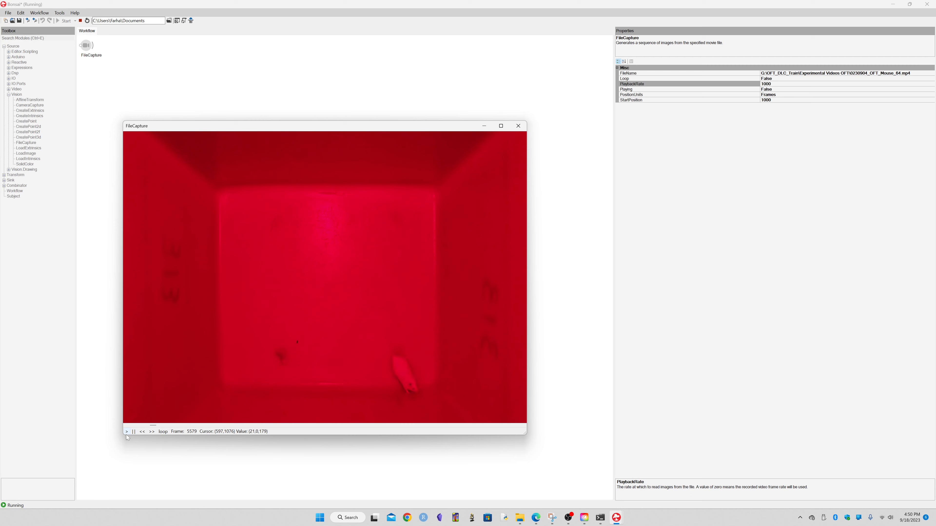
Set the FileCapture playback rate to 500 and stop the running workflow.
click(780, 84)
key(BackSpace)
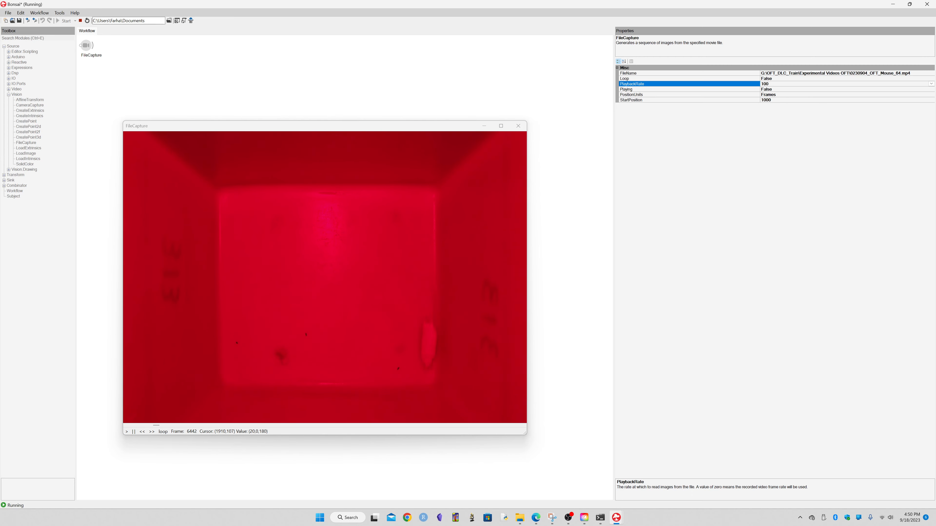
key(BackSpace)
key(BackSpace)
key(BackSpace)
text(500)
click(82, 23)
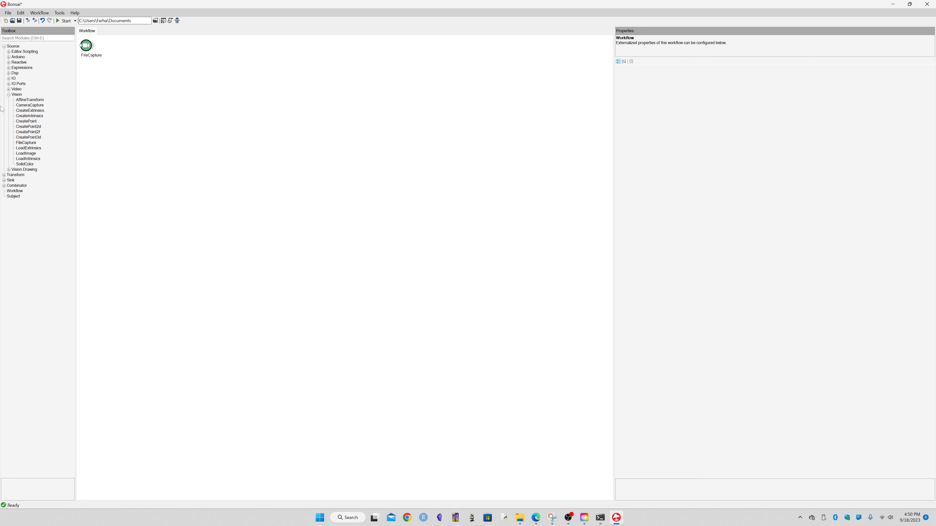
Add a PredictPose node from the Transform > DeepLabCut toolbox group to the workflow.
click(8, 95)
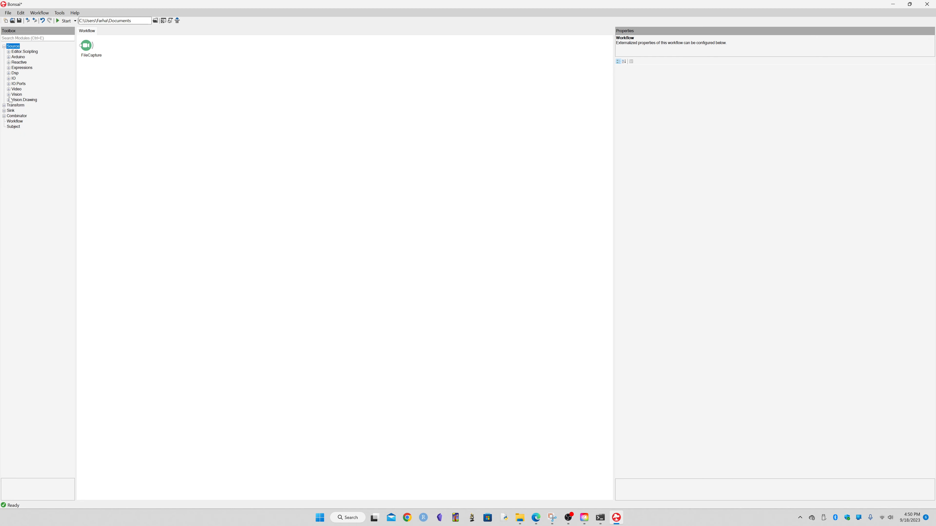
click(4, 46)
click(4, 52)
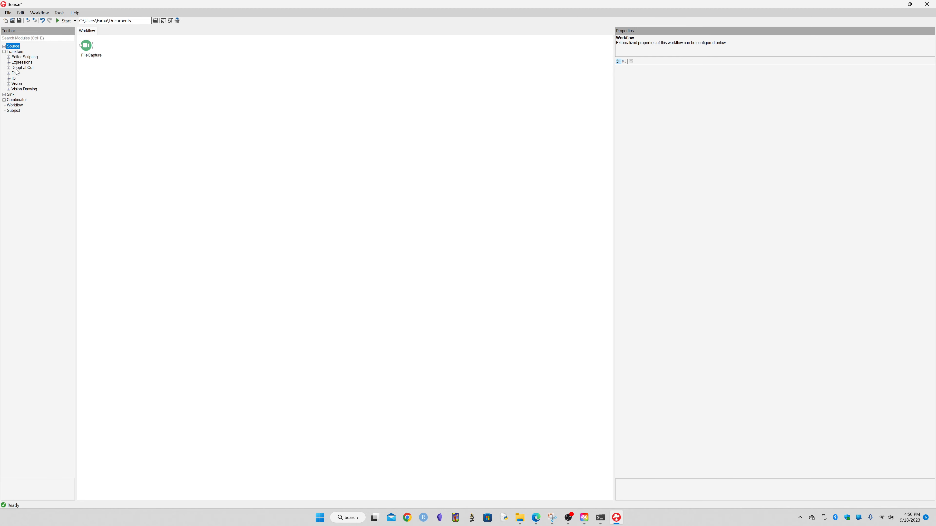
click(13, 52)
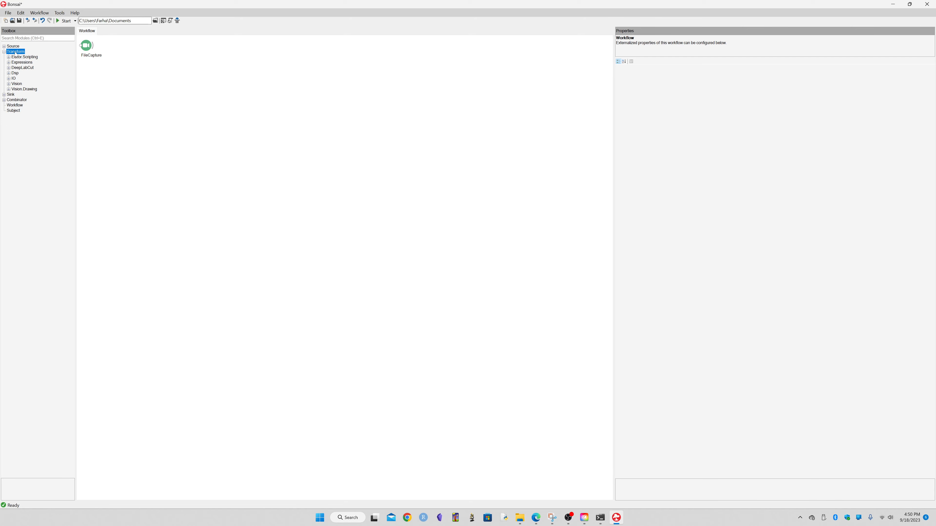
click(17, 68)
click(8, 68)
drag(37, 91, 146, 66)
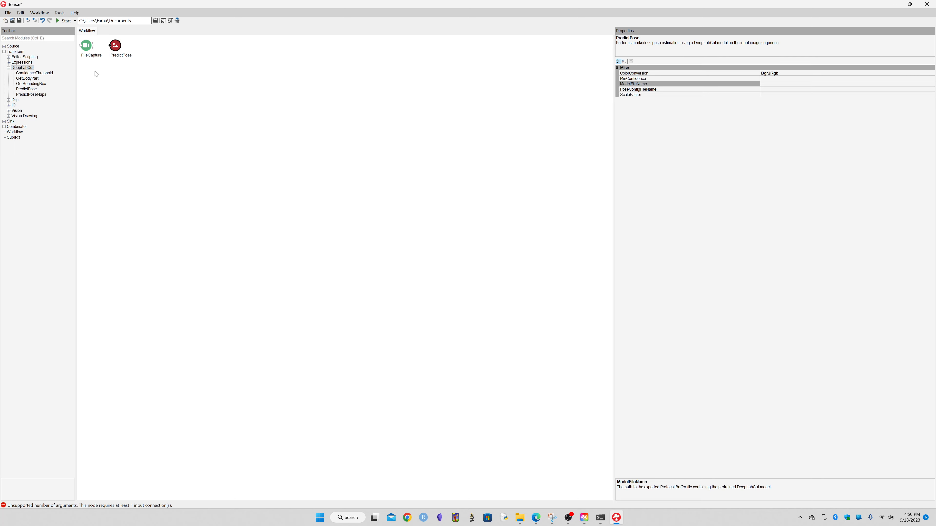
Connect the FileCapture node's output to the PredictPose node and select PredictPose.
drag(85, 47, 115, 45)
click(113, 169)
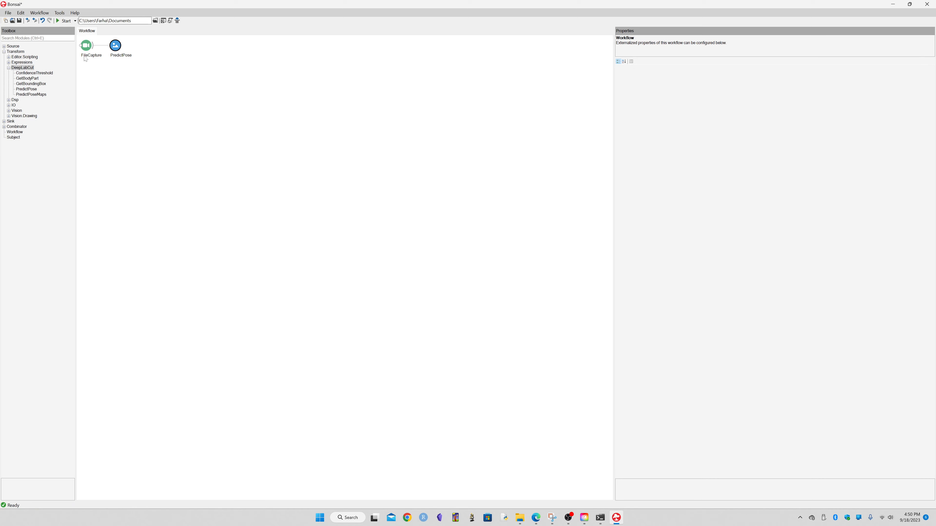
click(120, 46)
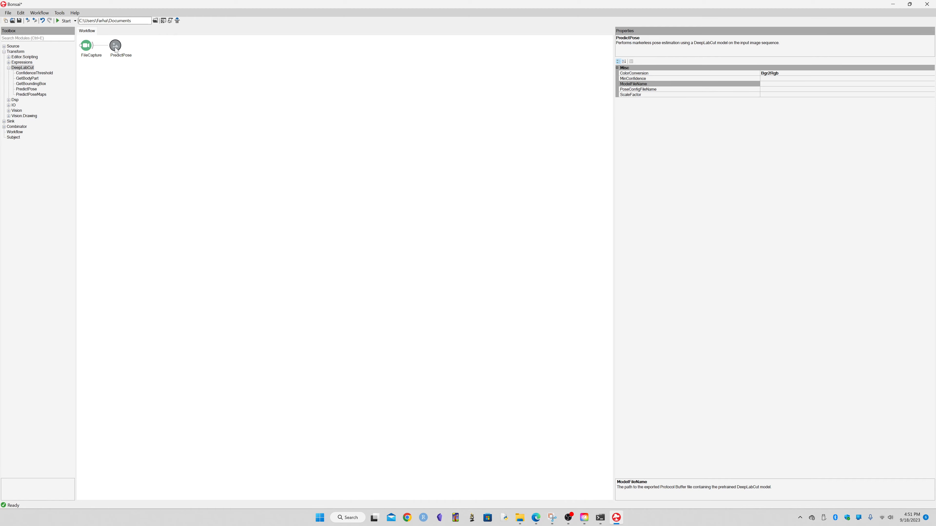
Set PredictPose's ModelFileName to snapshot-500000.pb in the Downloads\OFT_Exported_Model folder.
double_click(115, 48)
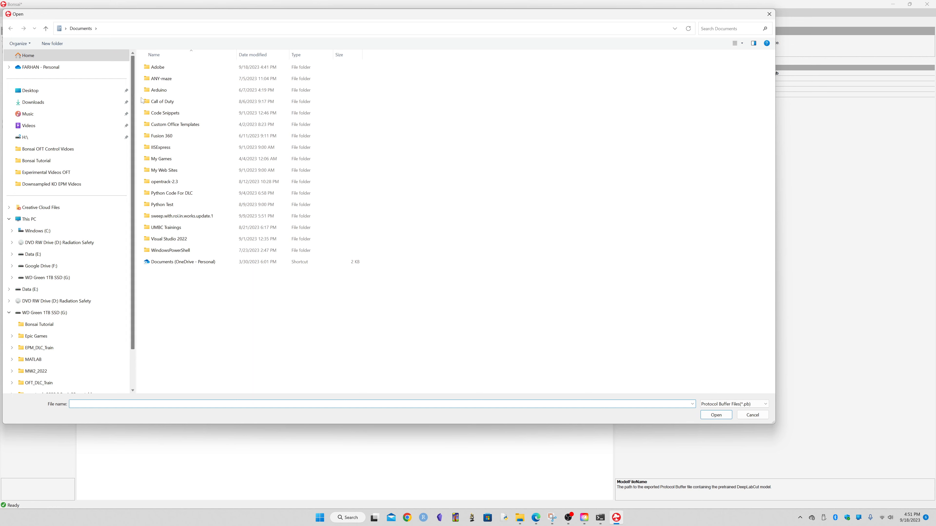
drag(154, 14, 214, 113)
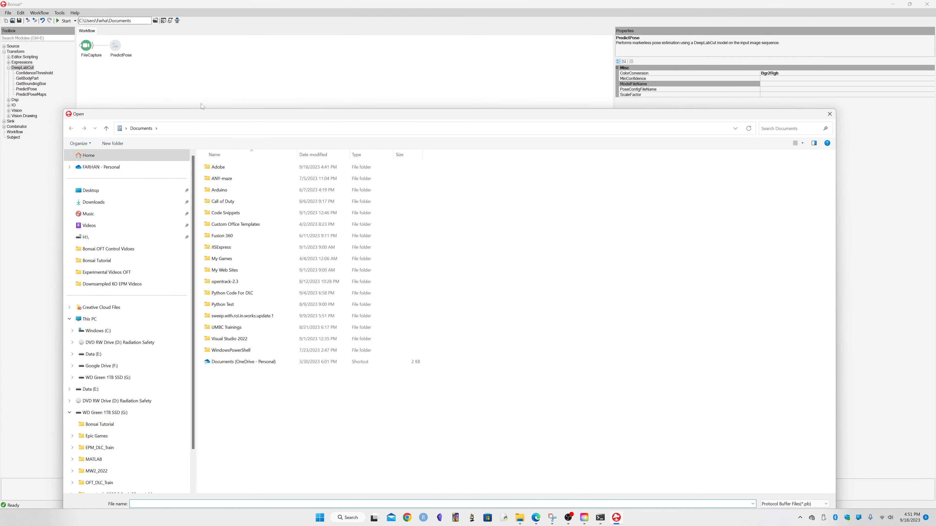
drag(207, 113, 203, 61)
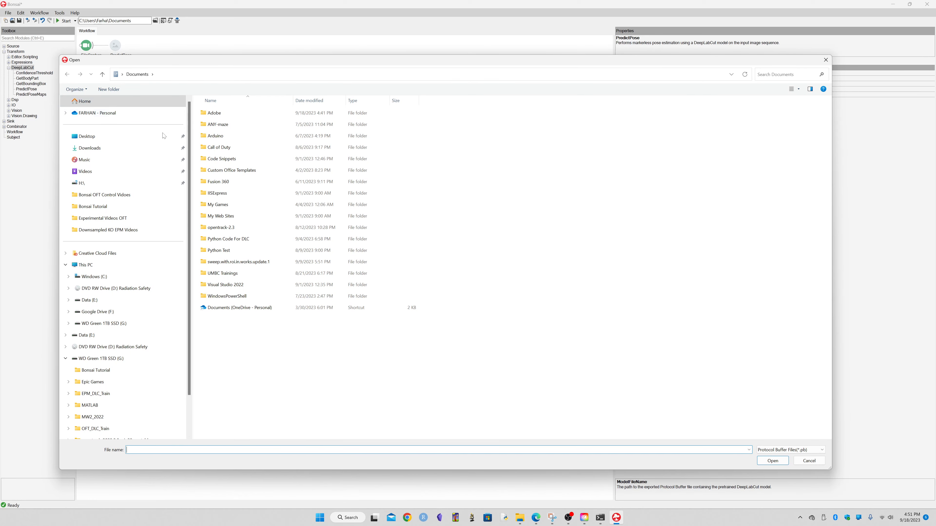
click(106, 151)
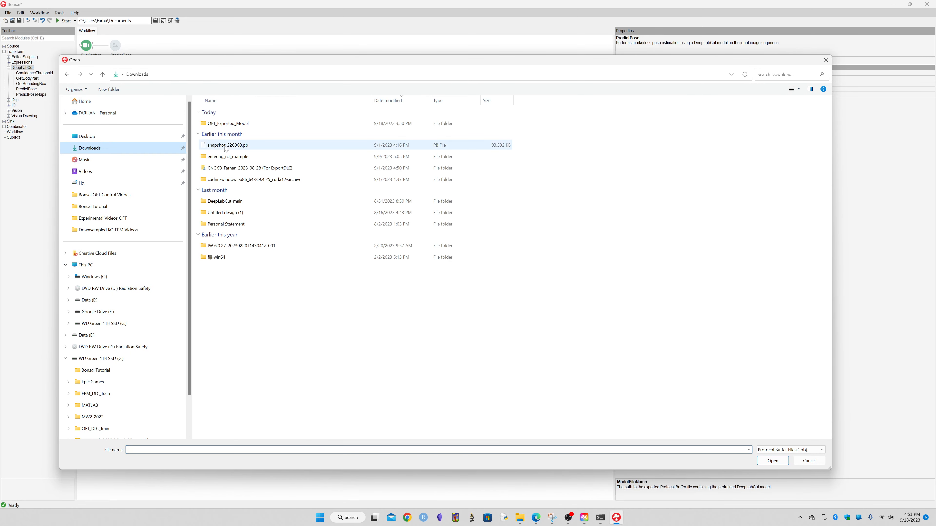
double_click(227, 124)
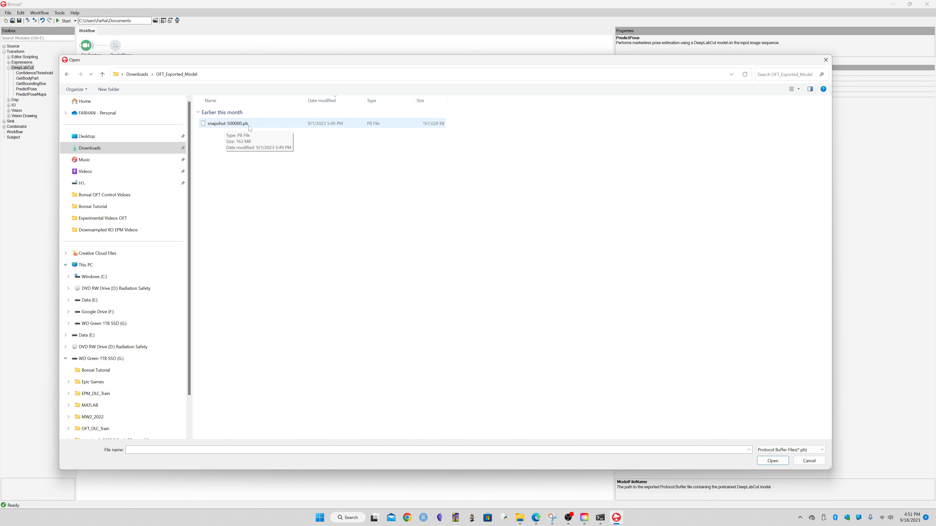
double_click(236, 124)
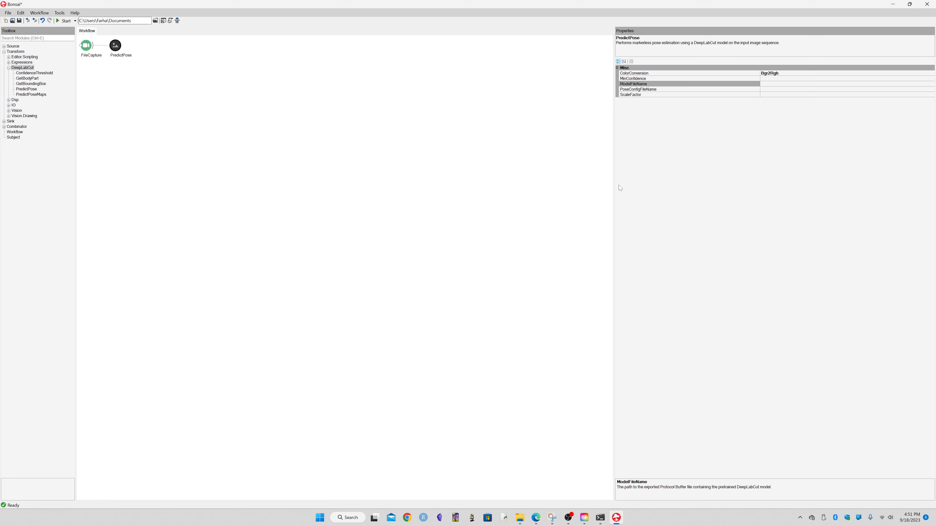
drag(611, 182, 414, 197)
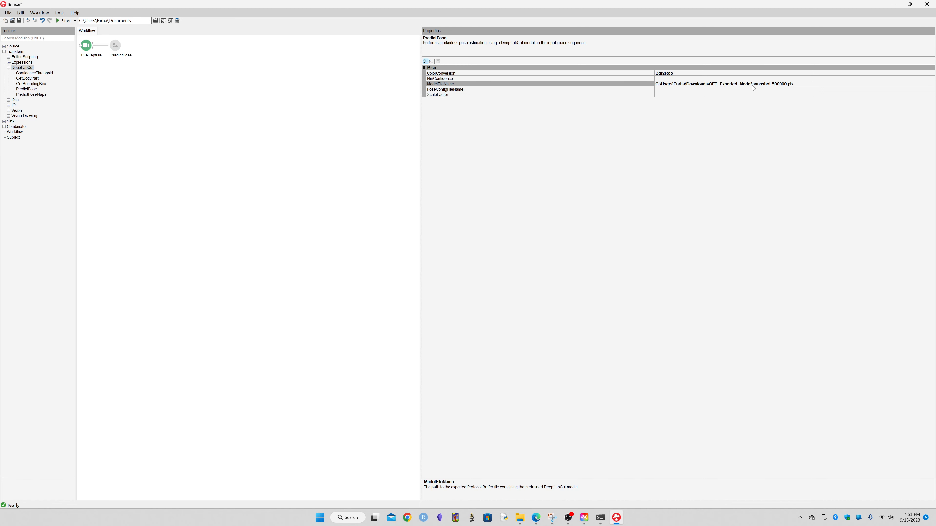
click(440, 85)
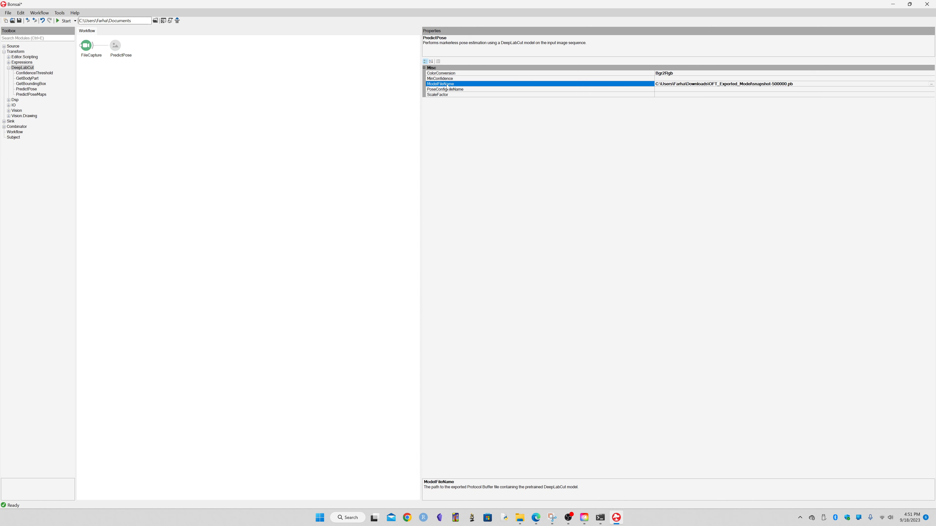
Set PredictPose's PoseConfigFileName to pose_cfg.yaml inside the Downloads\OFT_Exported_Model folder.
click(610, 90)
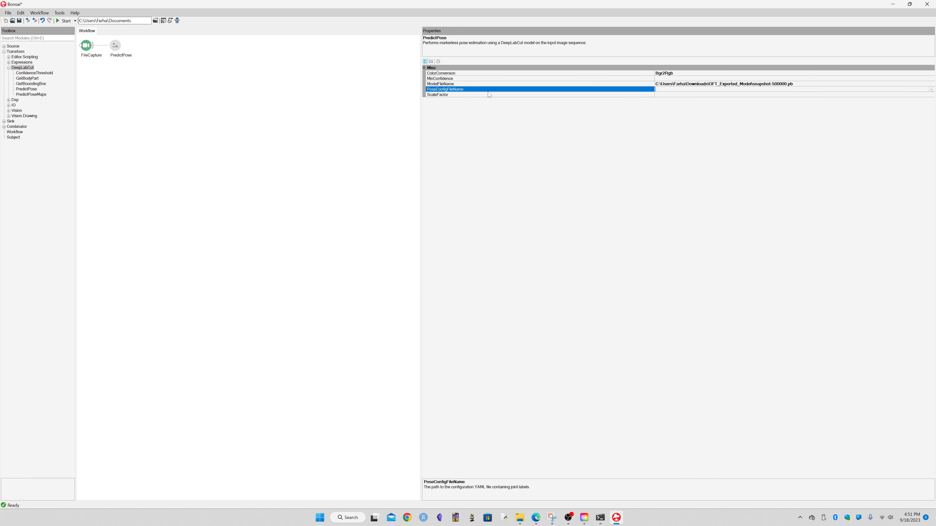
click(931, 89)
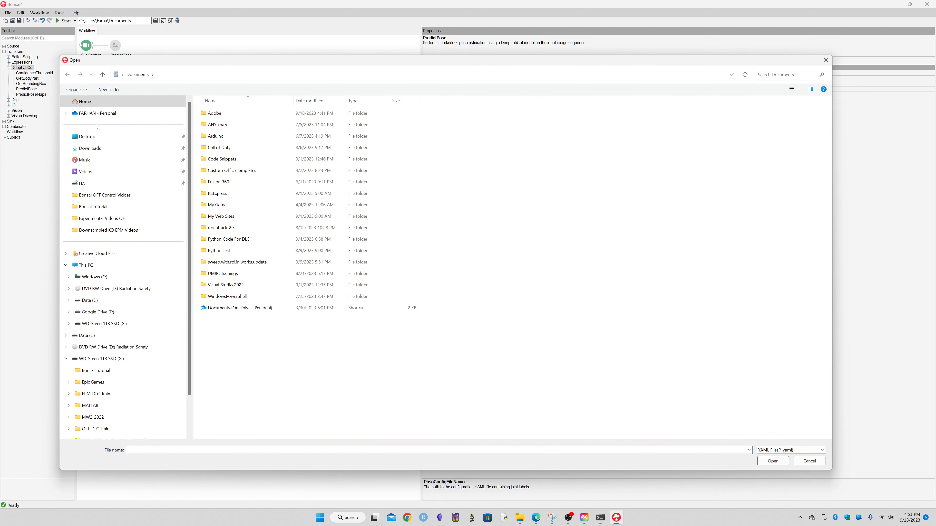
click(88, 148)
double_click(228, 123)
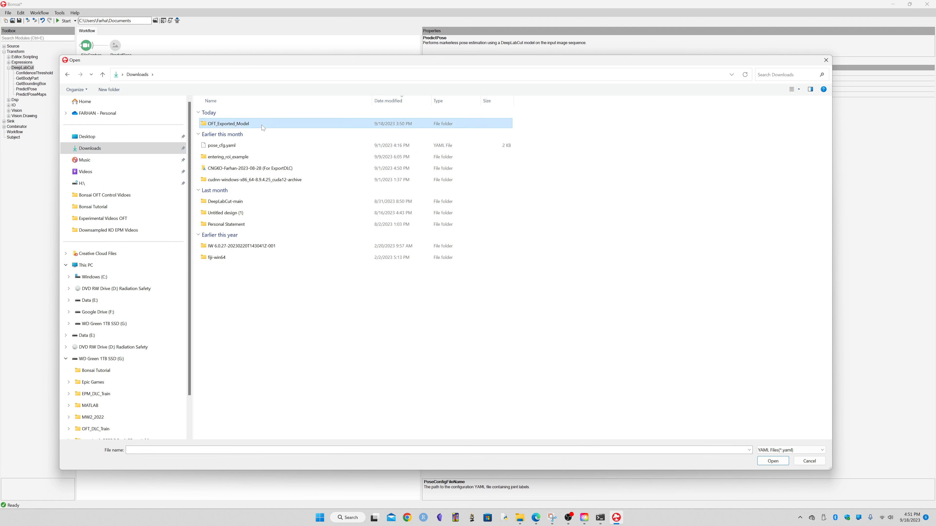
double_click(225, 129)
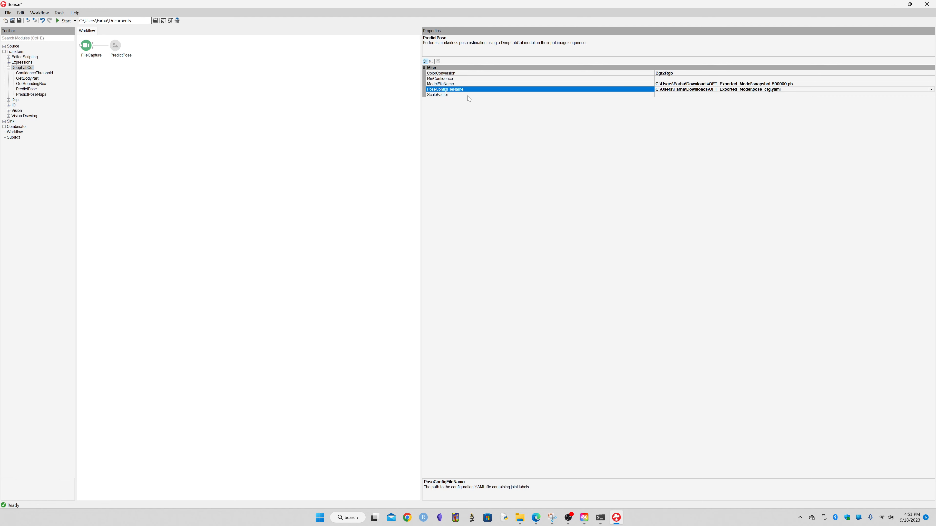
Set PredictPose's MinConfidence to 0.5 and select the ScaleFactor property.
click(671, 79)
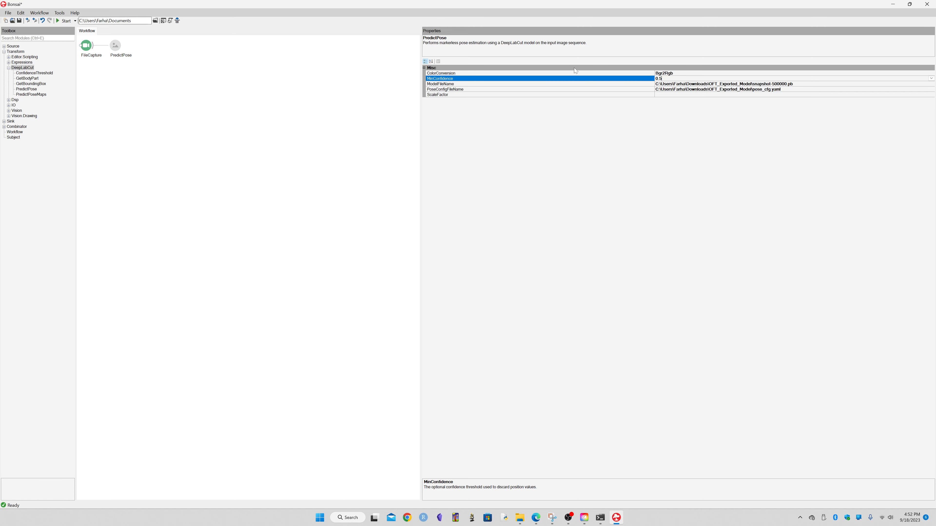
click(665, 95)
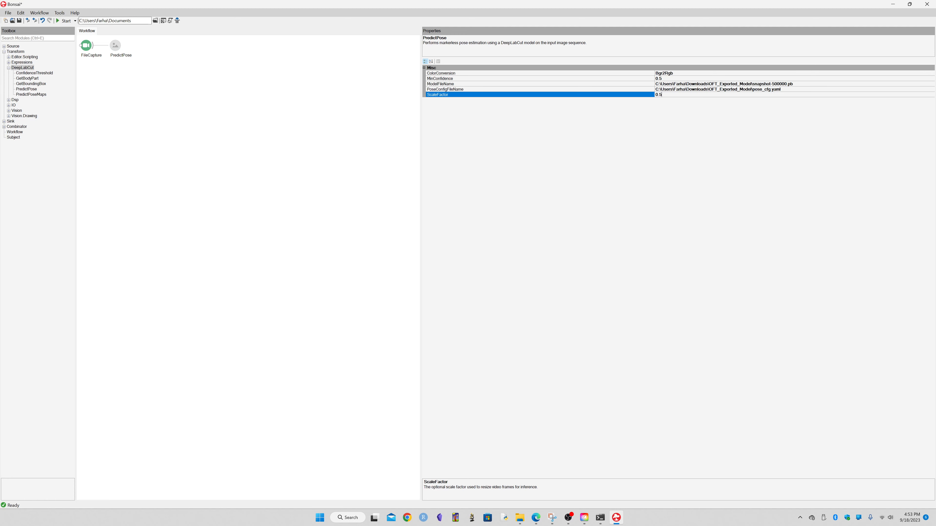
Append a CsvWriter sink node after the selected PredictPose node in the workflow.
click(243, 115)
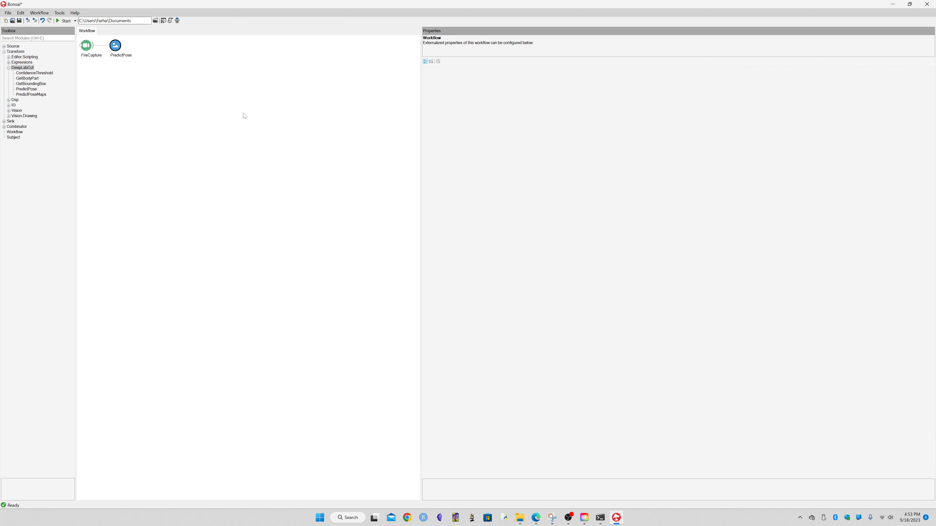
click(116, 46)
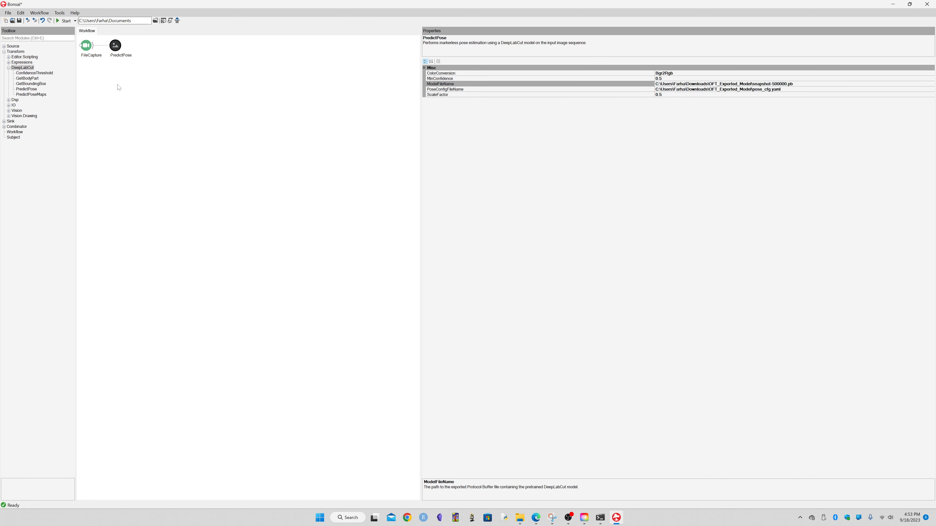
click(9, 68)
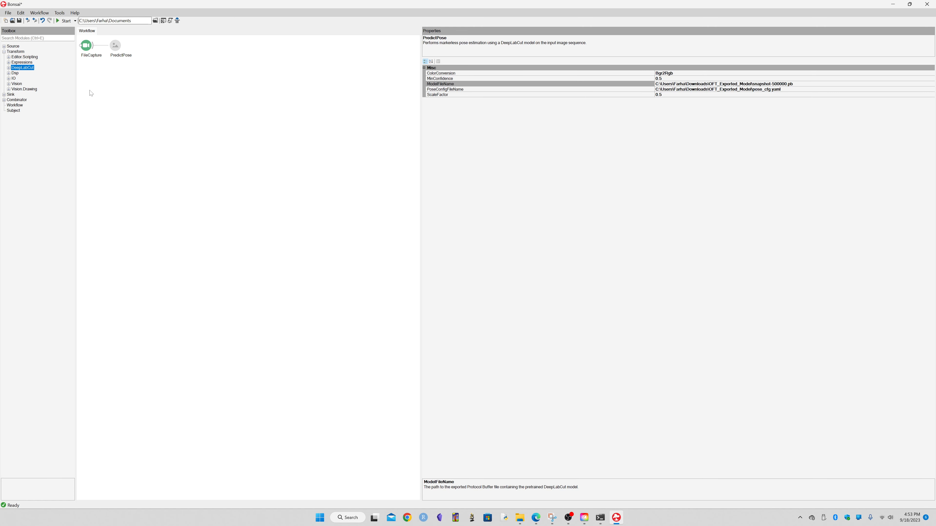
click(4, 94)
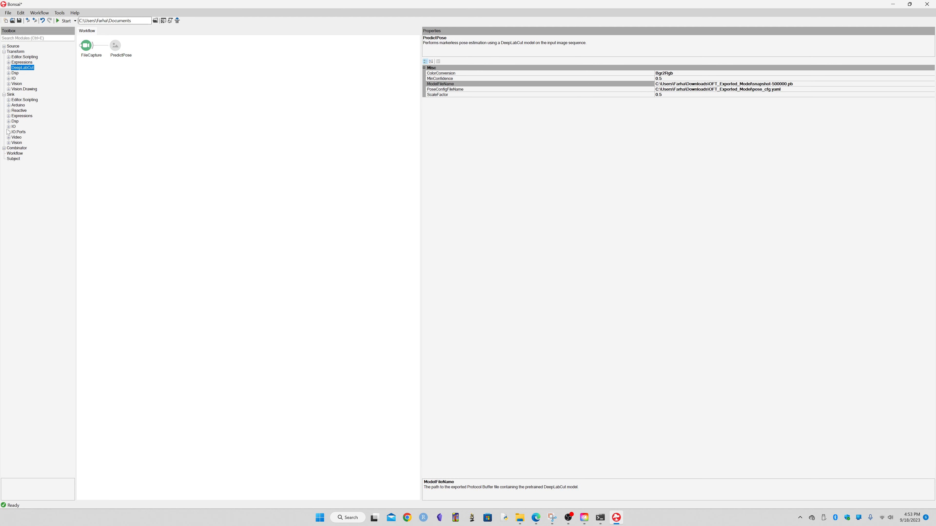
click(8, 127)
click(24, 132)
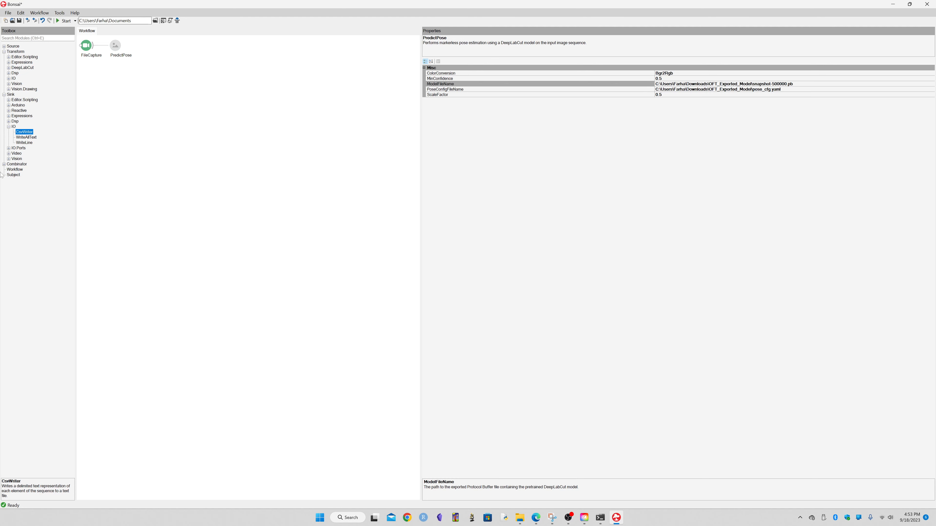
drag(24, 134, 205, 95)
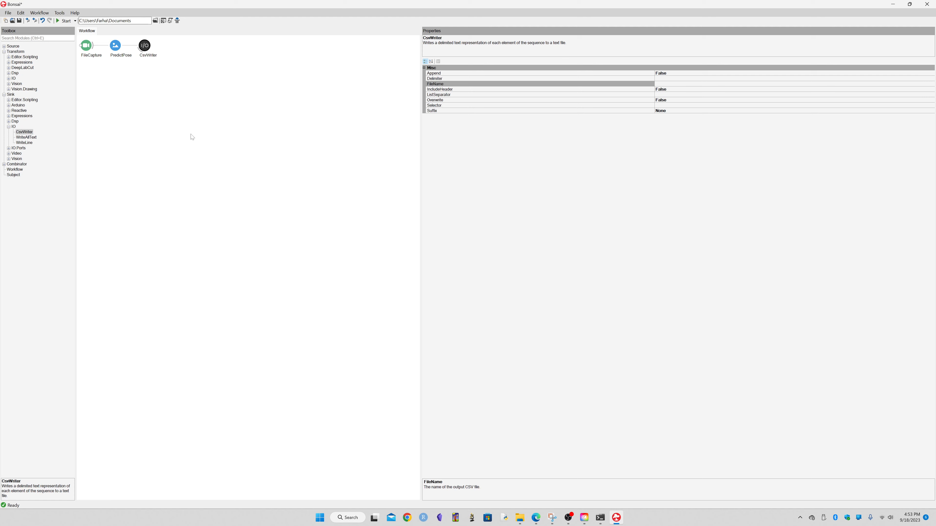
Open CsvWriter's FileName save dialog and create a new folder named Bonsai CSV Tutorial on the WD Green 1TB SSD (G:) drive.
click(206, 179)
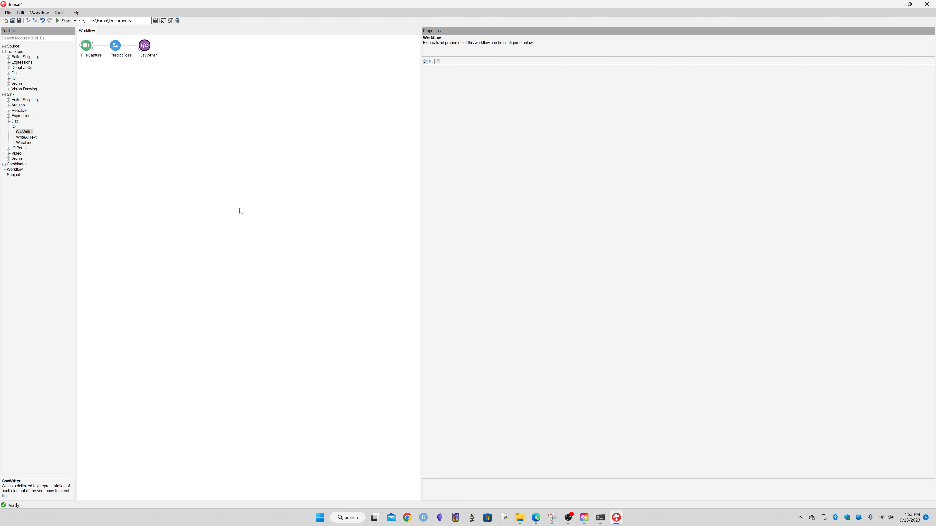
click(145, 45)
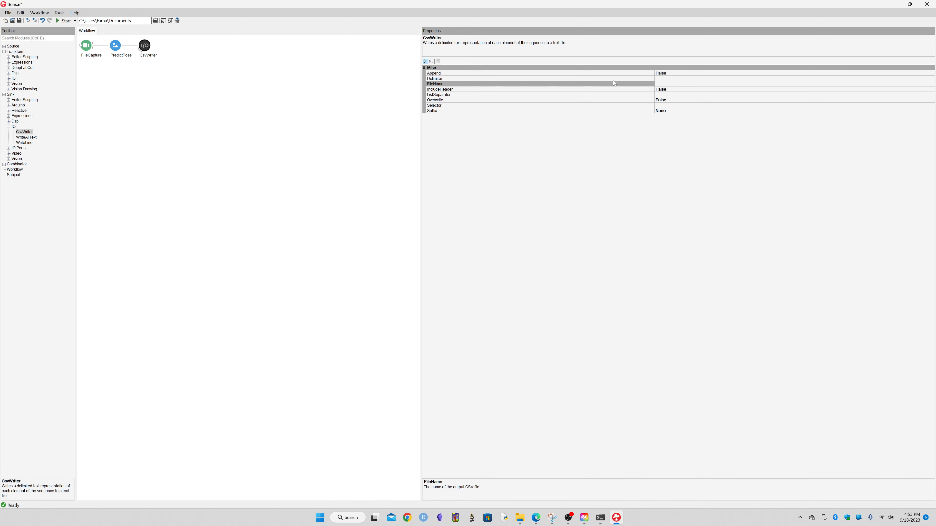
click(668, 84)
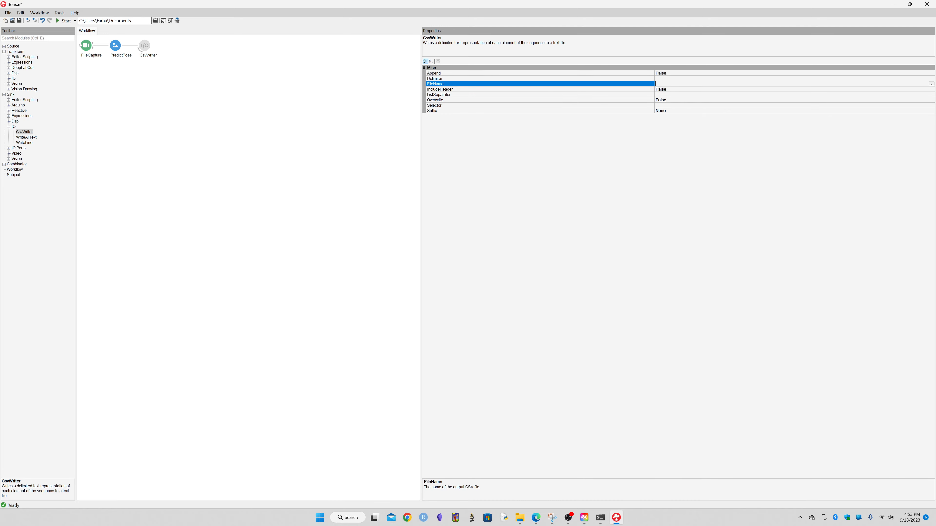
click(930, 84)
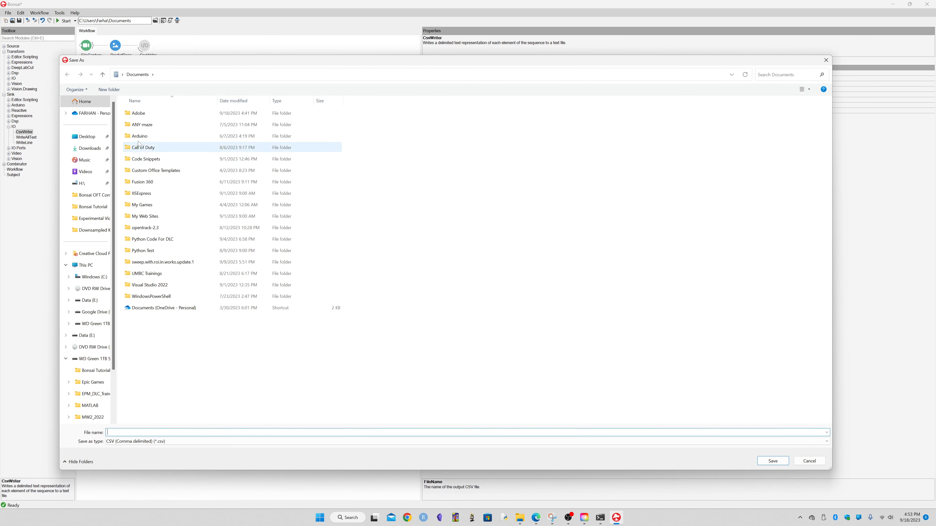
click(84, 265)
double_click(520, 116)
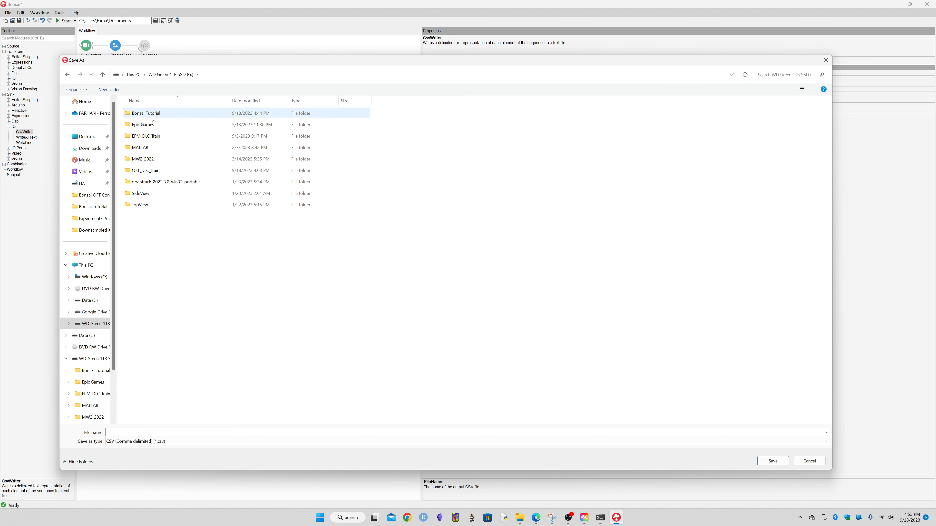
click(109, 90)
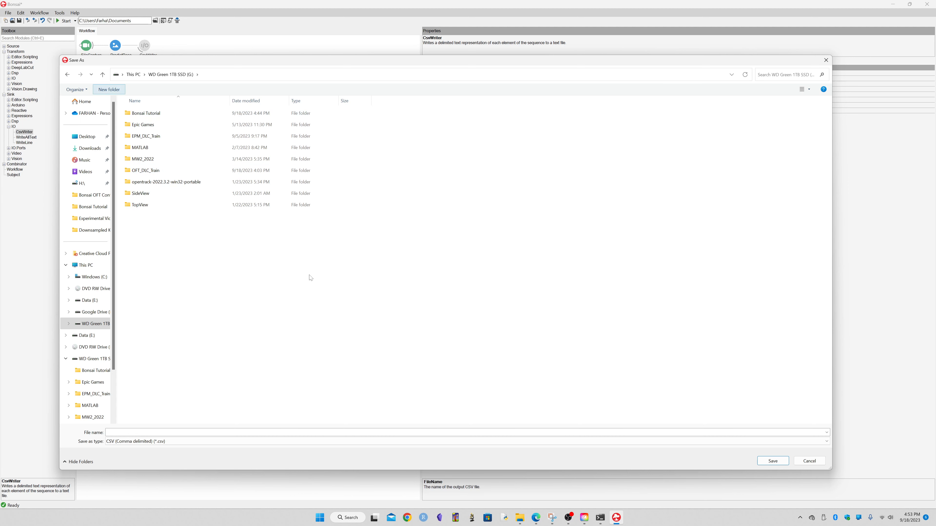
text(Bo)
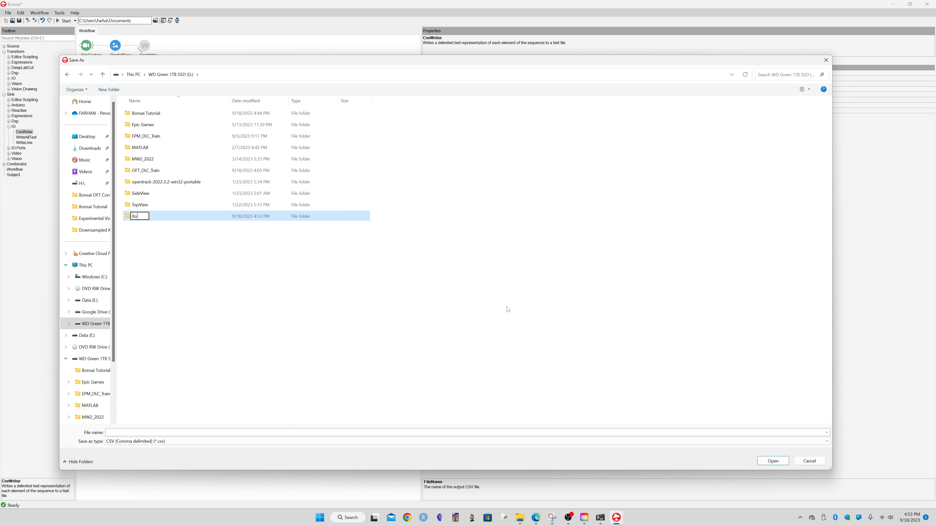
text(nsai CSV Tutorial)
key(Return)
double_click(193, 217)
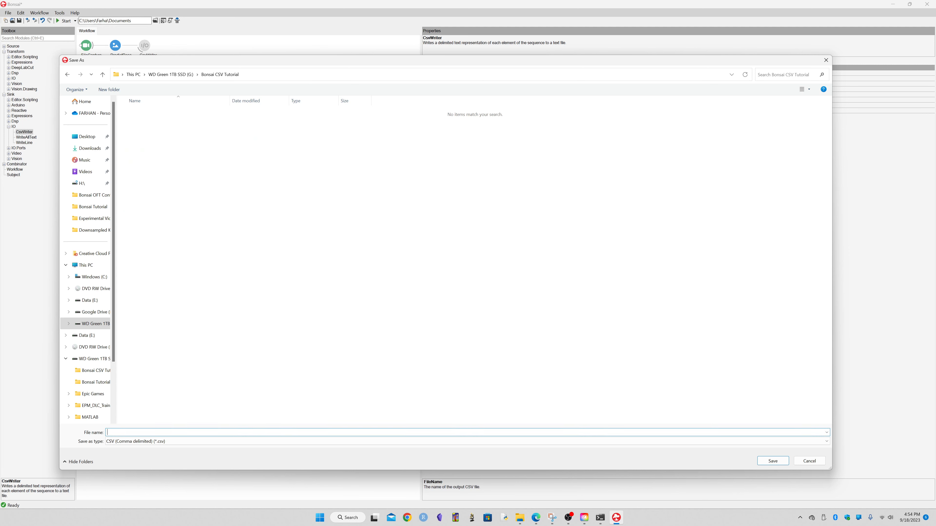
Save the CsvWriter output file as Tutorial_1.csv inside the Bonsai CSV Tutorial folder.
text(Tutorial_1.csv)
key(Return)
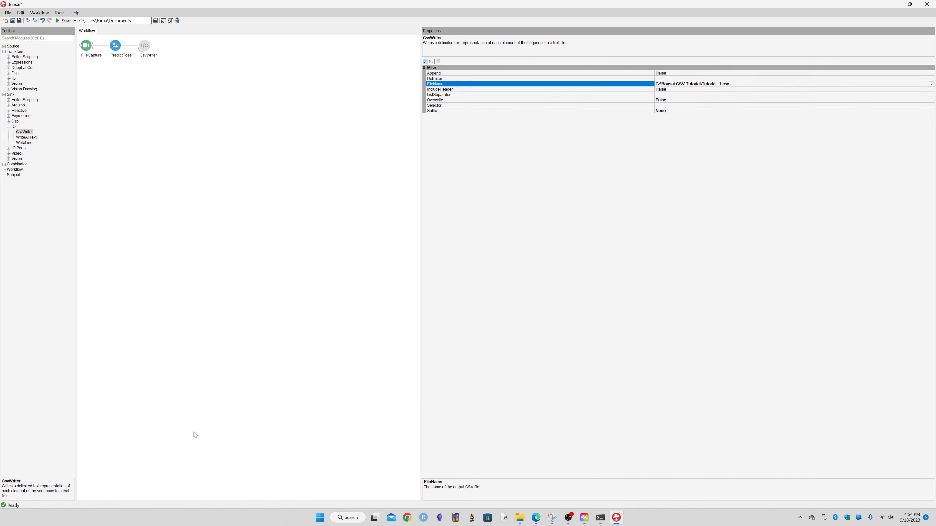
Set CsvWriter's IncludeHeader to True and change its Overwrite setting.
click(441, 90)
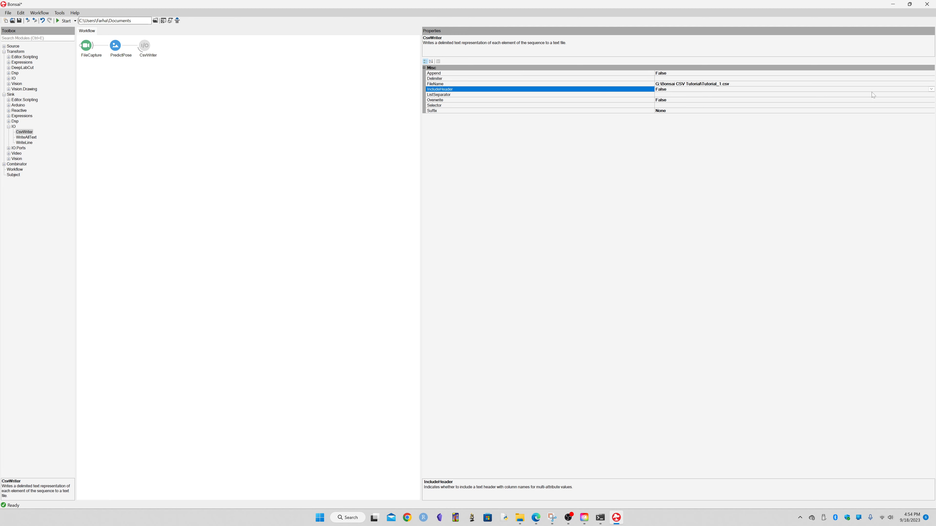
click(663, 90)
click(661, 97)
click(663, 100)
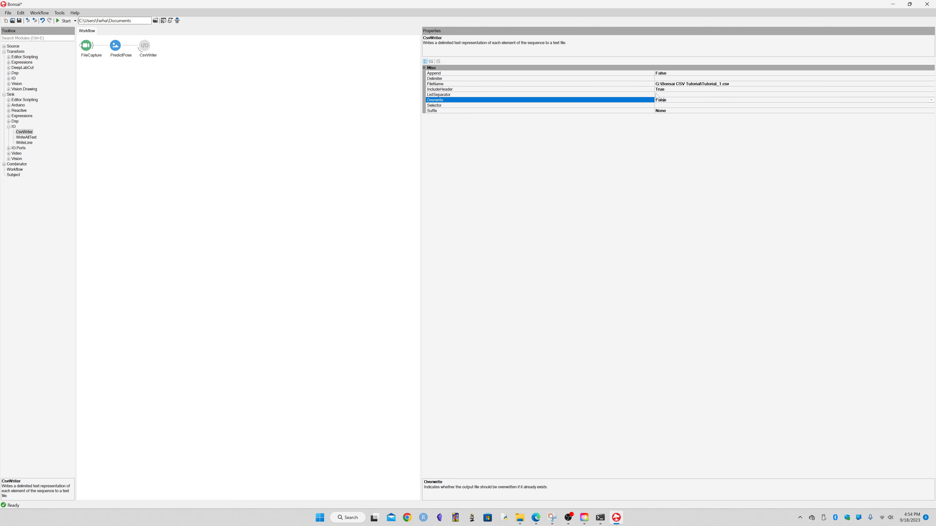
click(657, 95)
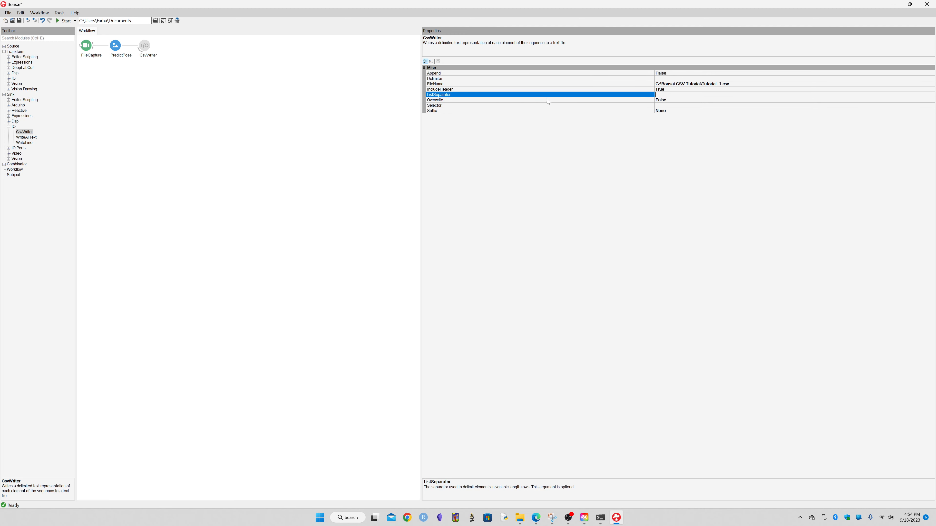
click(664, 100)
click(931, 100)
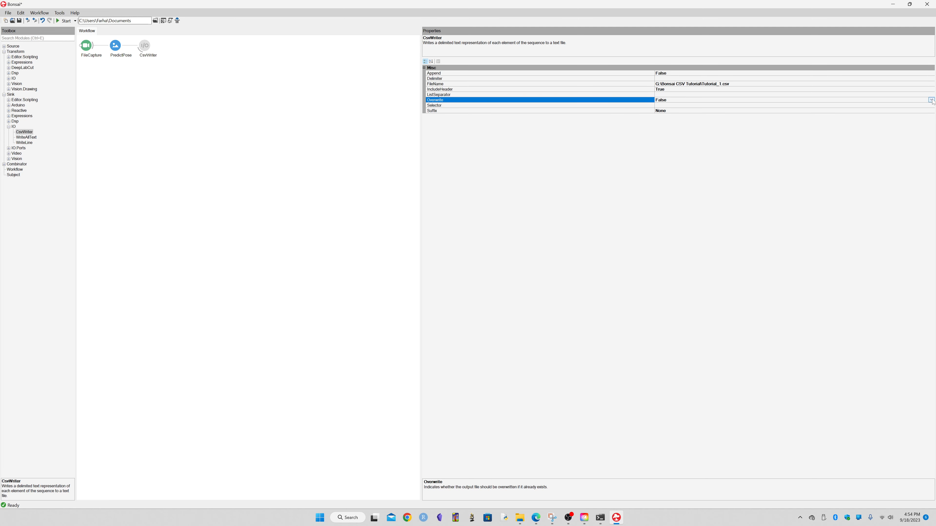
click(661, 110)
Start running the workflow.
drag(420, 271, 685, 291)
click(319, 203)
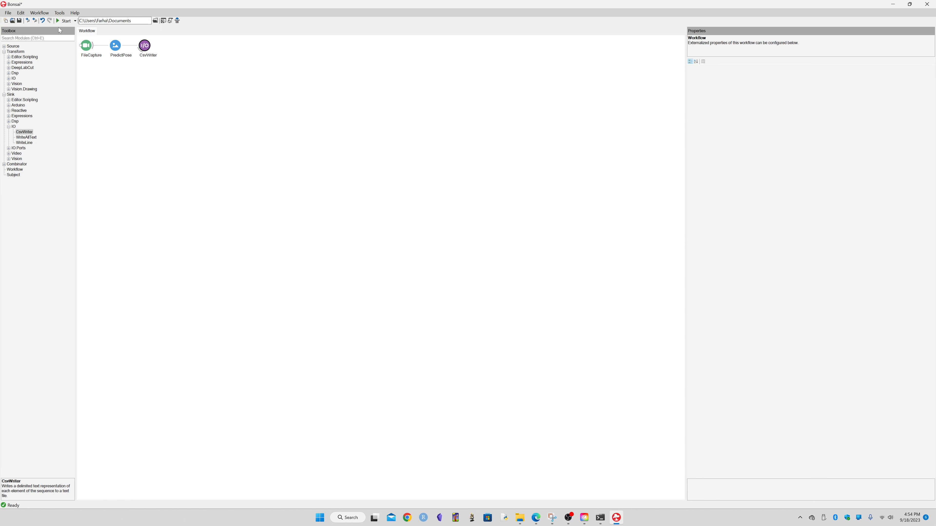
click(63, 21)
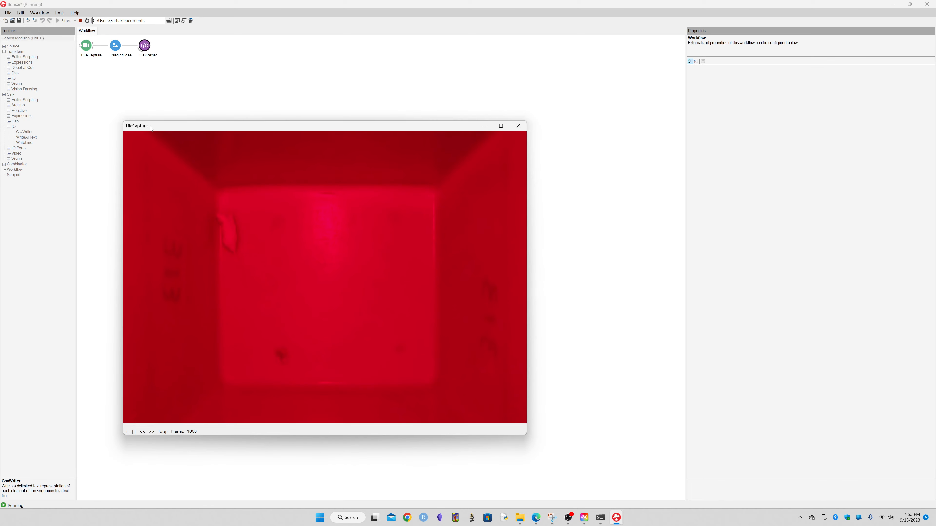
Open the PredictPose visualizer and arrange it beside the FileCapture video window, enlarging it.
drag(151, 127, 103, 87)
double_click(115, 45)
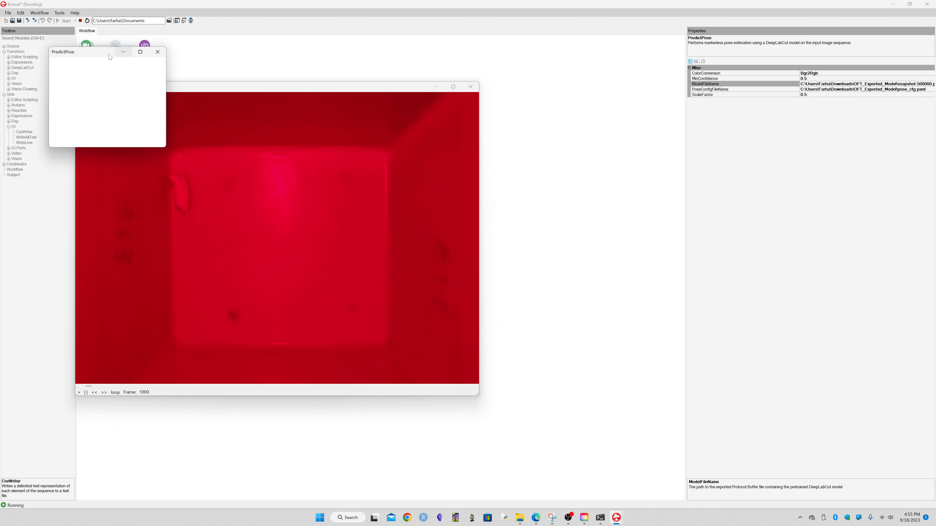
drag(79, 51, 519, 89)
drag(598, 181, 915, 397)
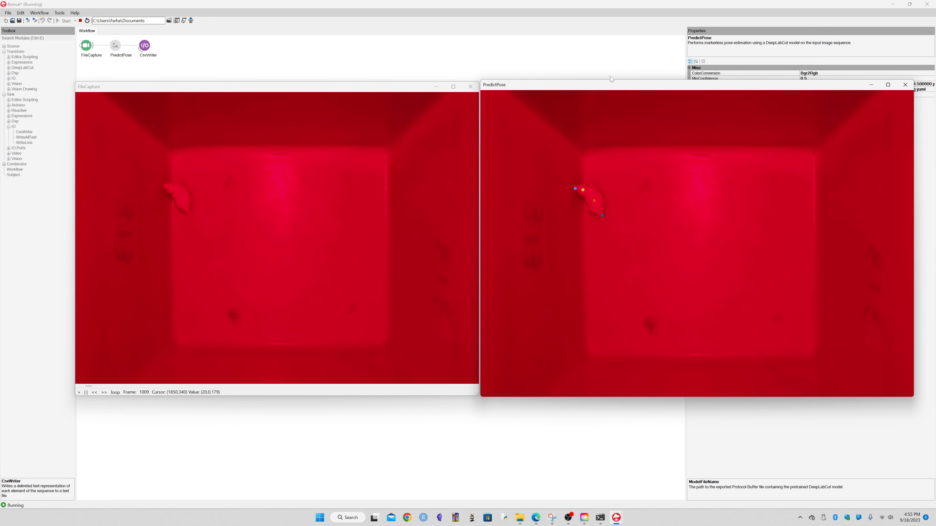